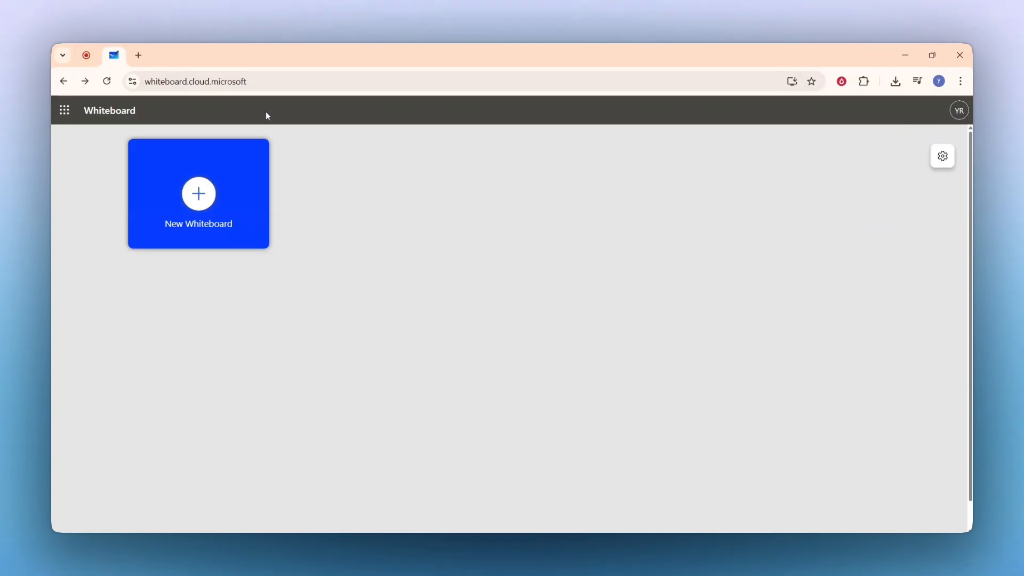
# Create a new blank-canvas whiteboard, then go back to the My whiteboards list.
pyautogui.click(203, 209)
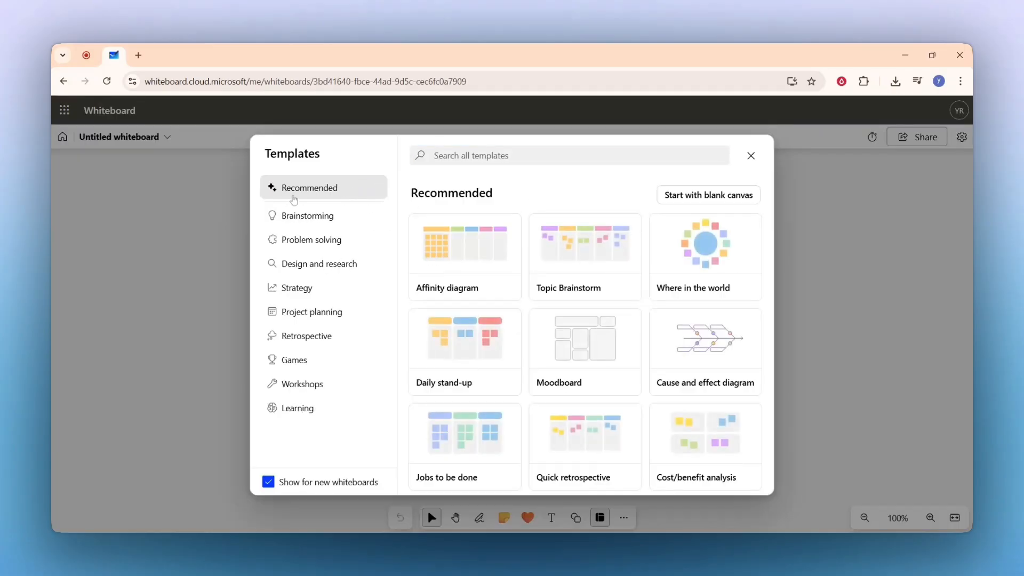
pyautogui.click(708, 199)
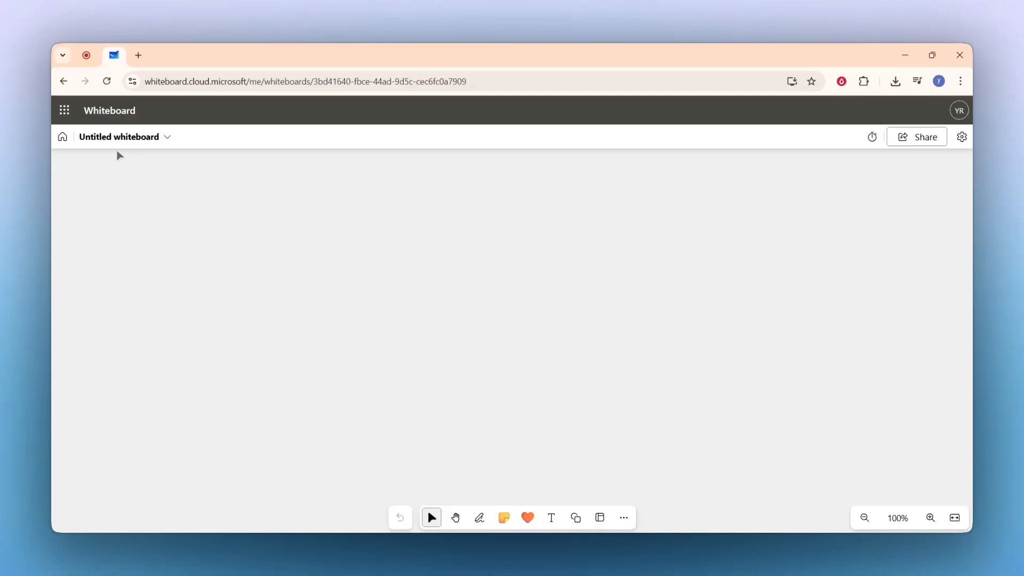
pyautogui.click(63, 137)
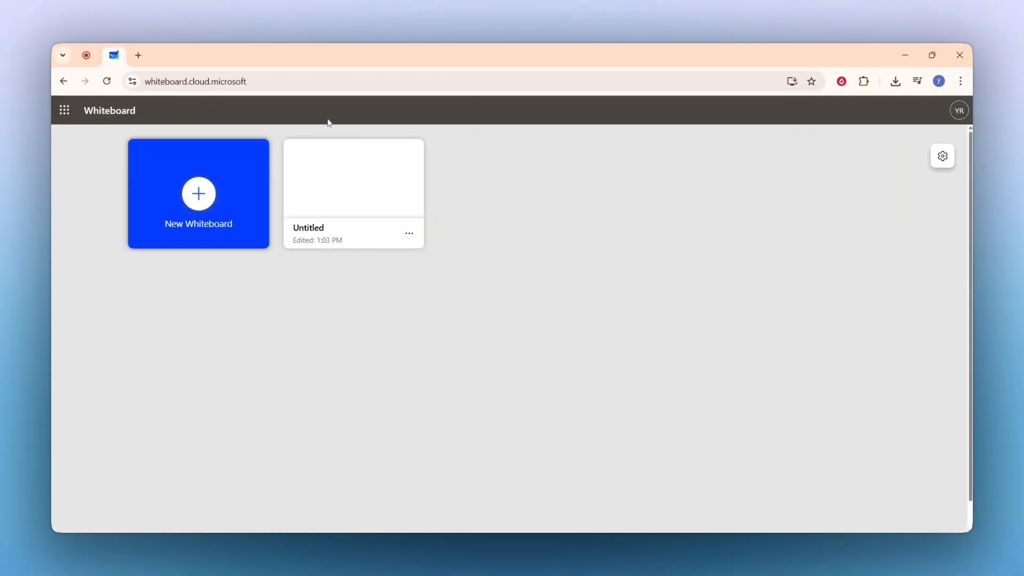
# Open the untitled whiteboard and browse the Brainstorming, Problem solving, Design and research, and Strategy templates.
pyautogui.click(347, 207)
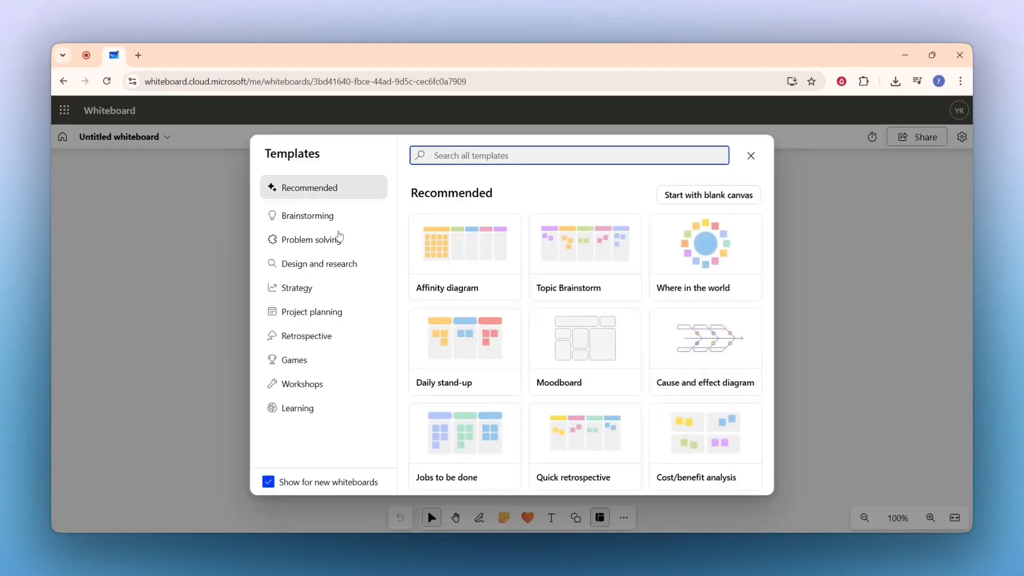
pyautogui.click(343, 221)
pyautogui.click(335, 240)
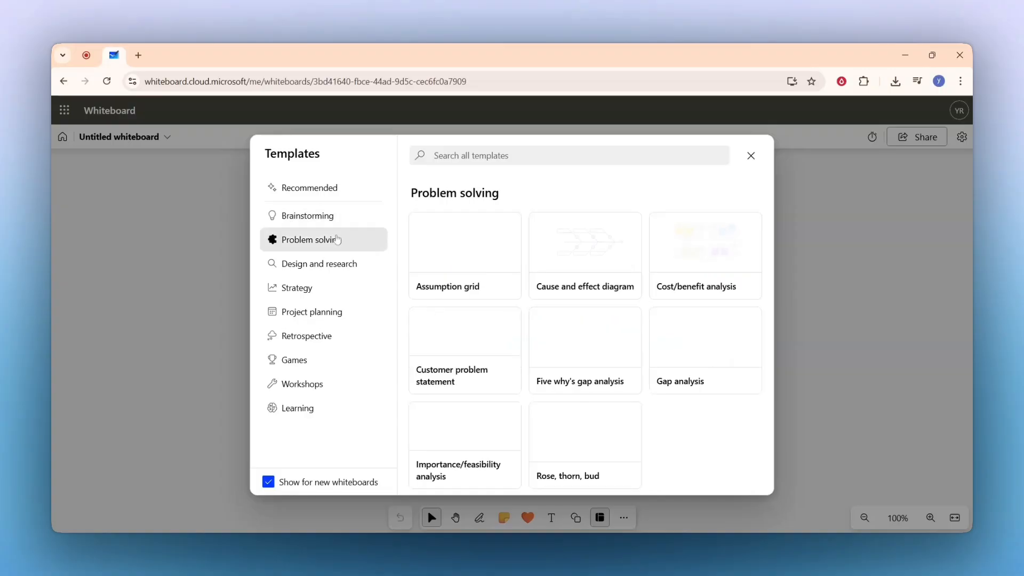
pyautogui.click(331, 265)
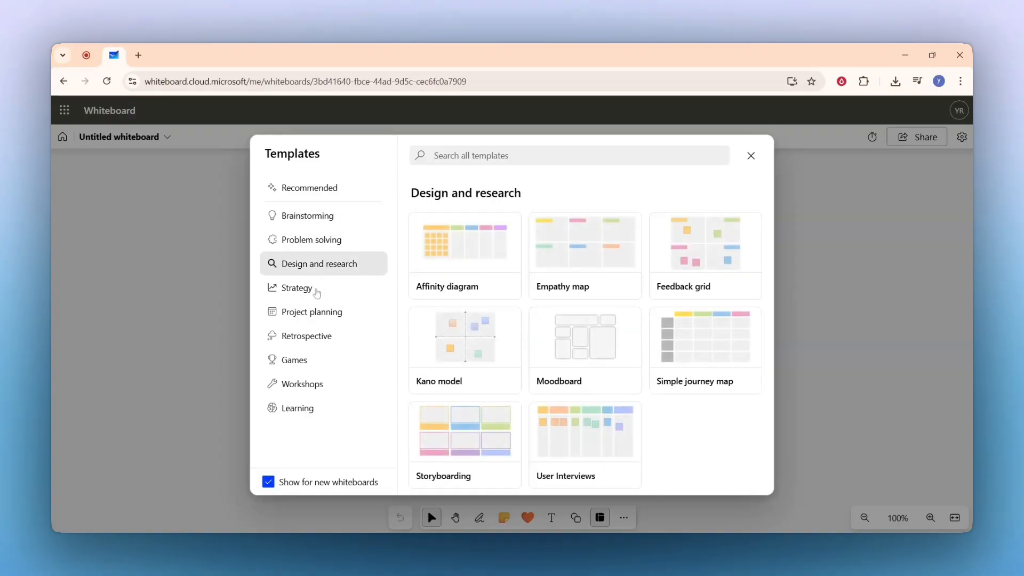
pyautogui.click(317, 292)
# Browse the Project planning, Retrospective, Games, Workshops and Learning templates, ending on Brainstorming.
pyautogui.click(312, 314)
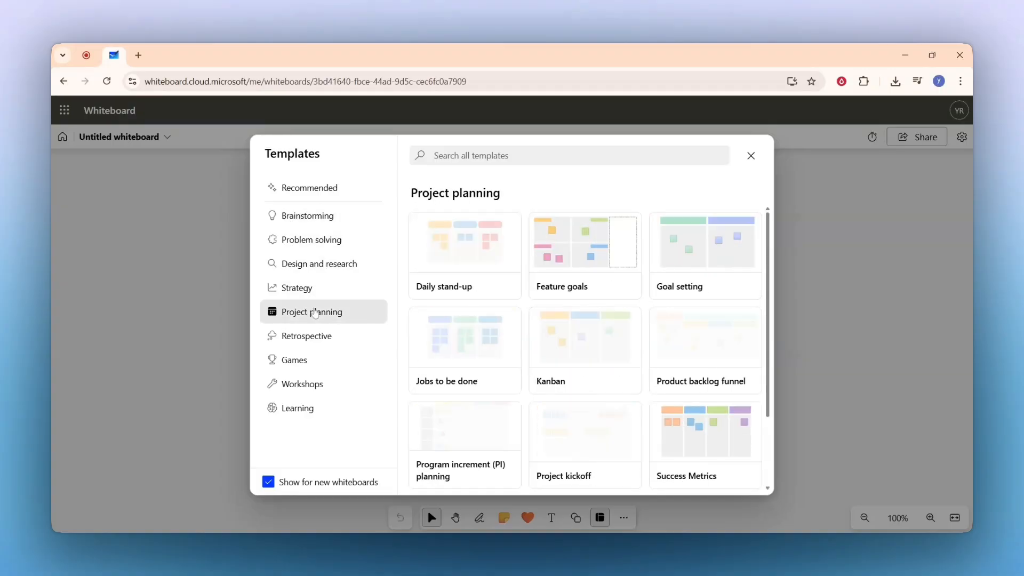
pyautogui.click(309, 334)
pyautogui.click(300, 364)
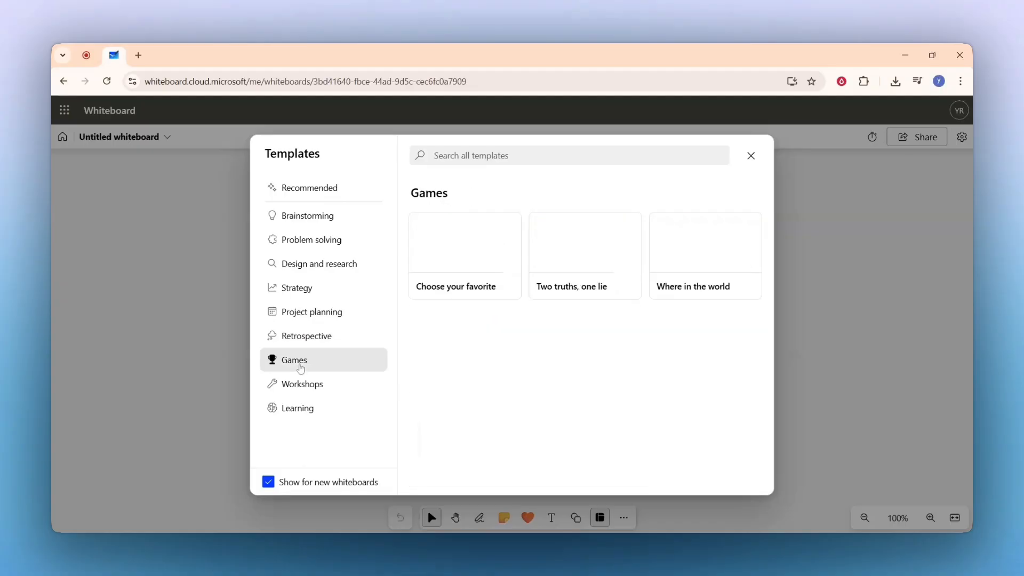
pyautogui.click(300, 384)
pyautogui.click(292, 412)
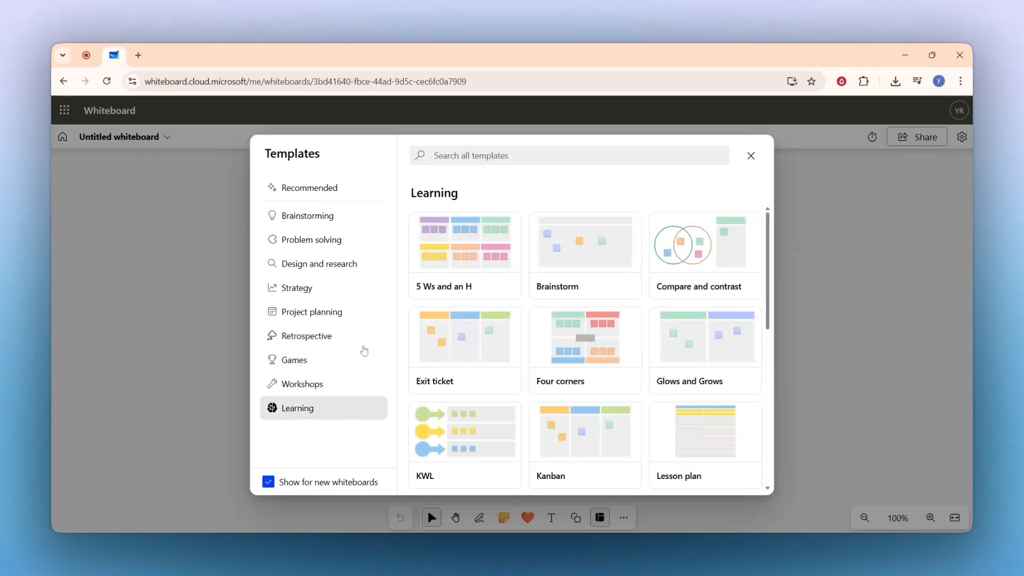
pyautogui.click(326, 220)
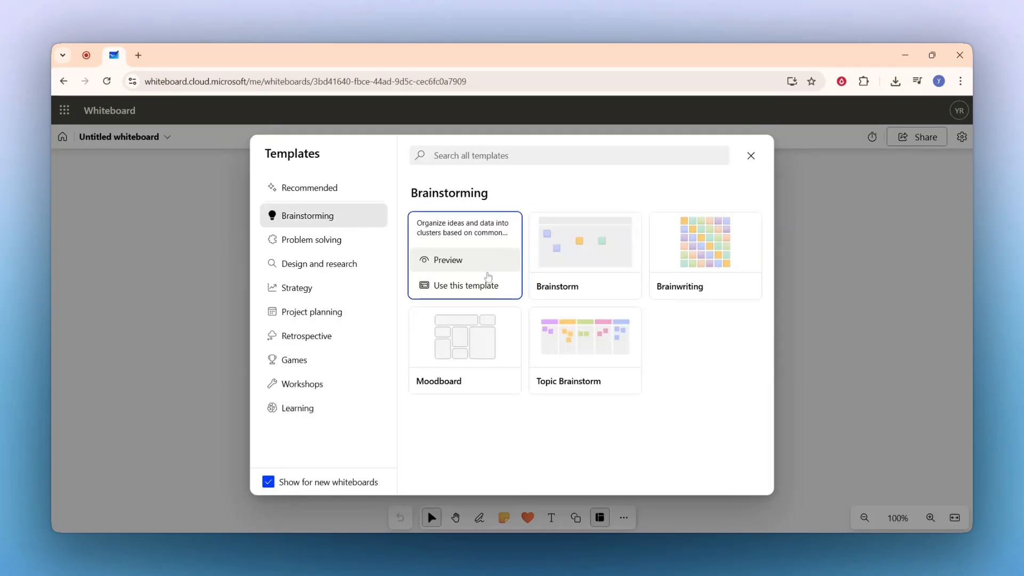
# Apply the Affinity diagram template to the board and zoom in to 56%.
pyautogui.click(481, 285)
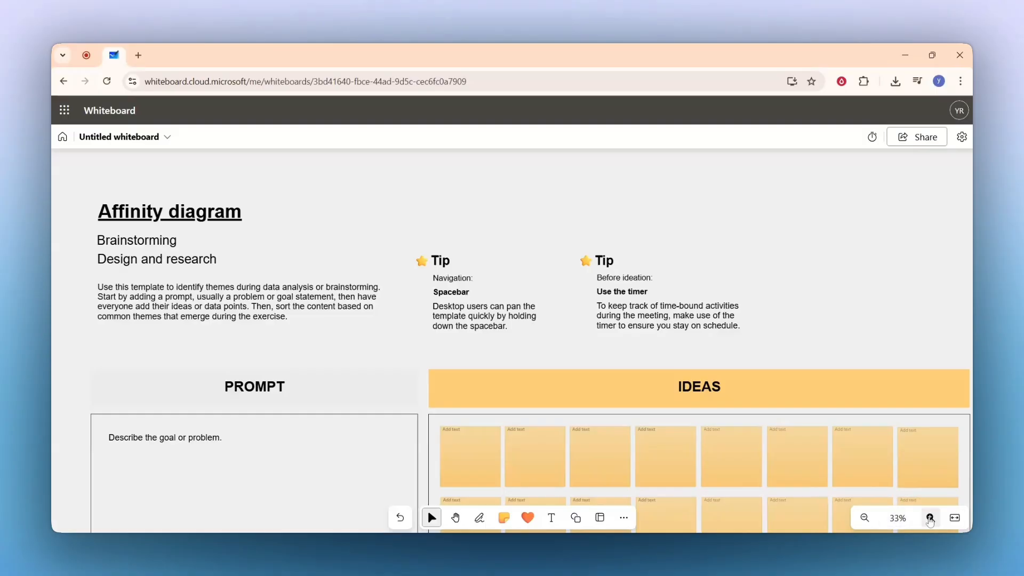
pyautogui.click(930, 518)
pyautogui.click(930, 519)
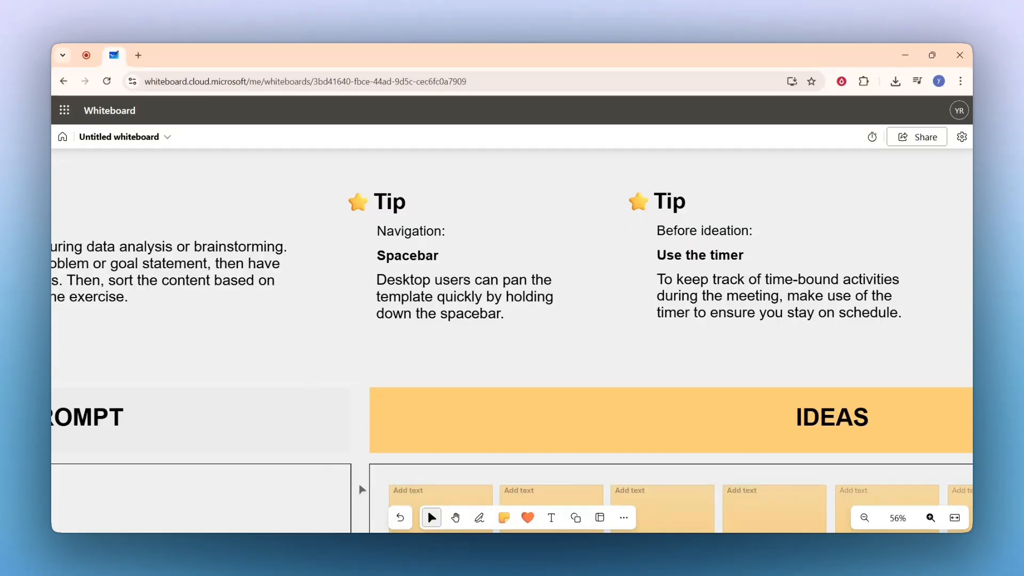
# Undo the template placement, then redo it to restore the Affinity diagram.
pyautogui.moveTo(402, 519)
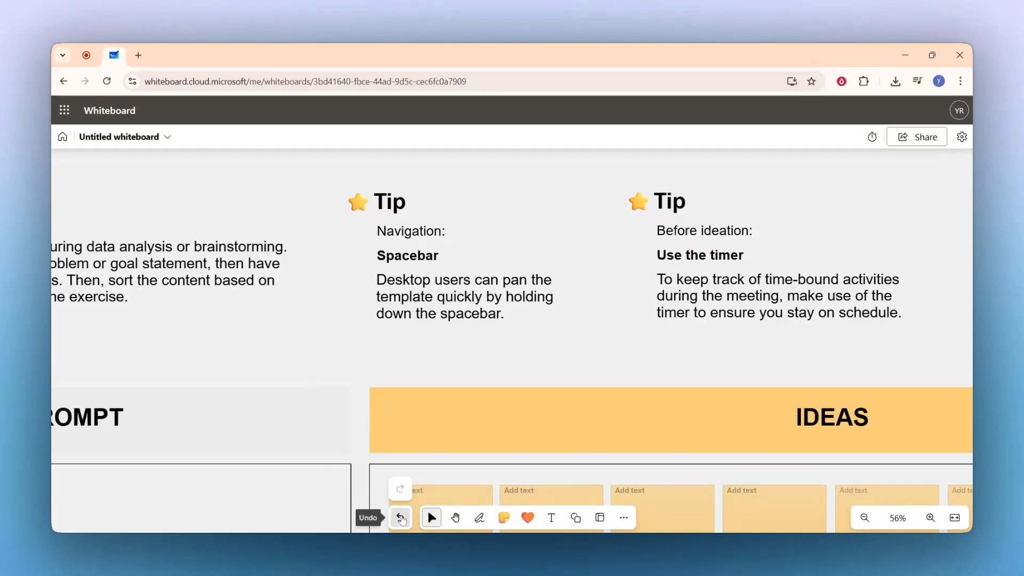
pyautogui.click(401, 518)
pyautogui.click(401, 489)
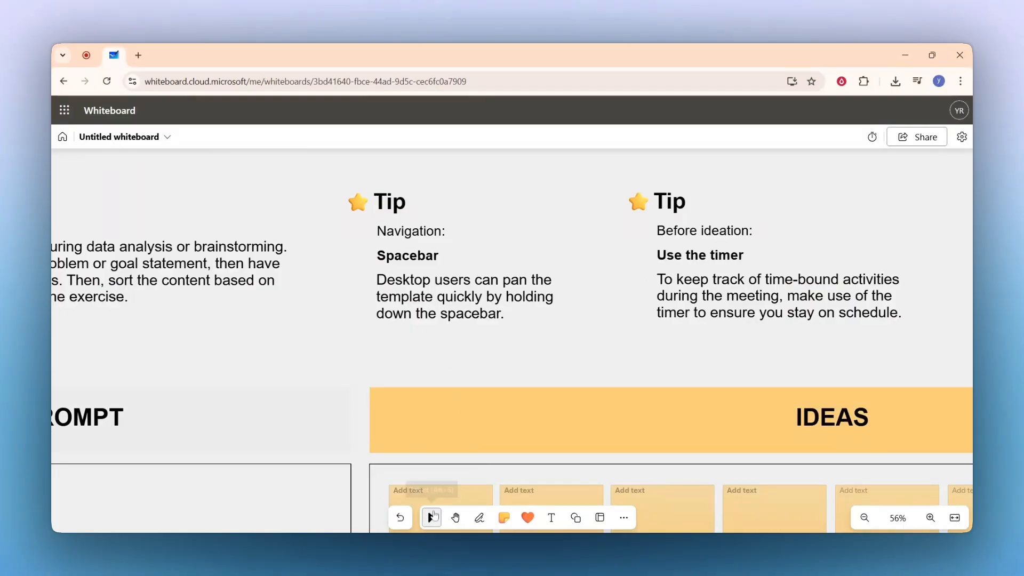
# Select the left Tip card and view its options, then pan the board with the Hand tool.
pyautogui.moveTo(329, 202); pyautogui.dragTo(562, 366)
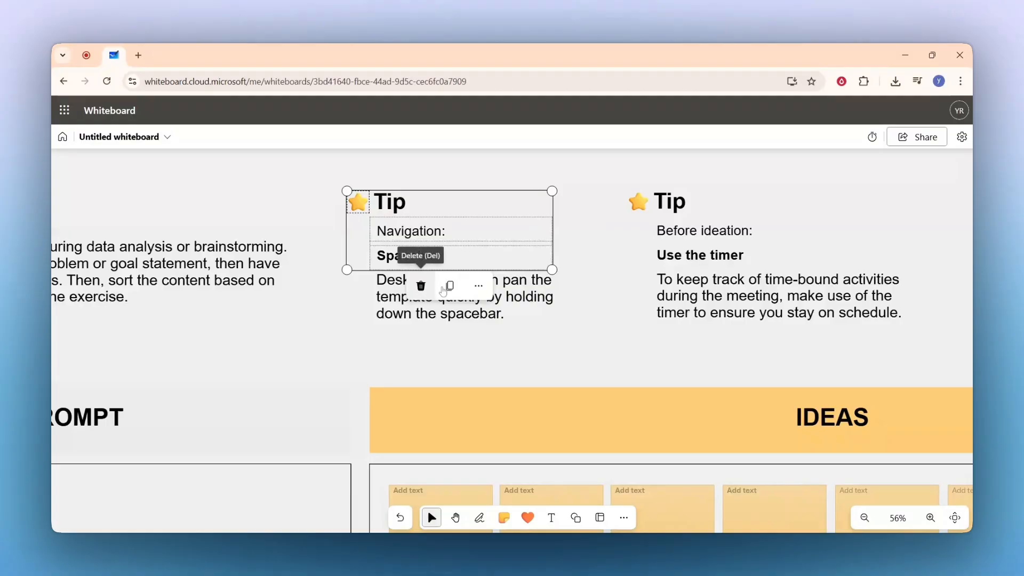
pyautogui.click(483, 293)
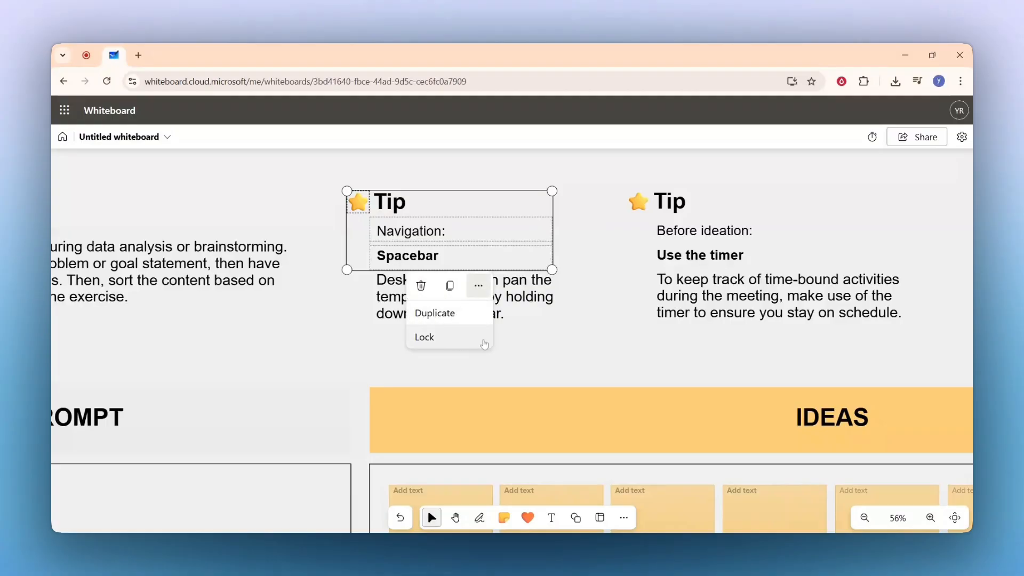
pyautogui.click(484, 345)
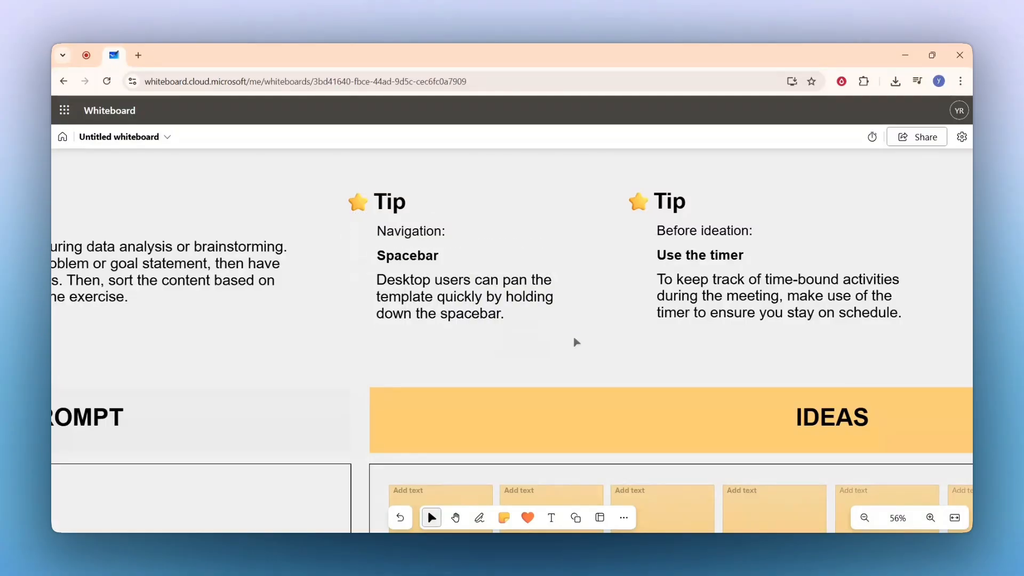
pyautogui.click(455, 517)
pyautogui.moveTo(633, 250); pyautogui.dragTo(523, 284)
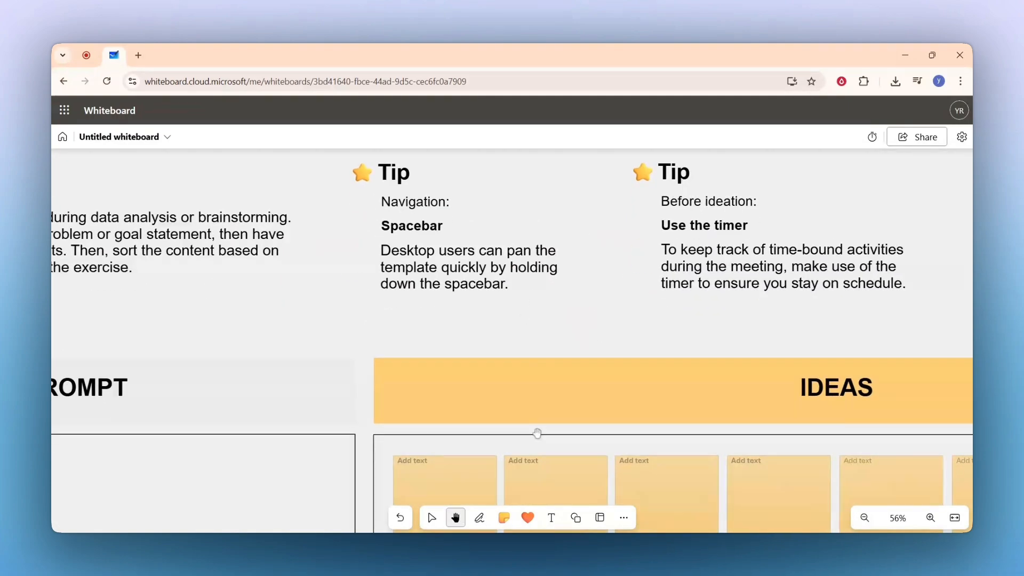
pyautogui.click(480, 518)
pyautogui.moveTo(516, 316)
pyautogui.mouseDown()
pyautogui.moveTo(506, 317)
pyautogui.moveTo(530, 329)
pyautogui.moveTo(570, 322)
pyautogui.mouseUp()
pyautogui.click(452, 490)
pyautogui.click(506, 492)
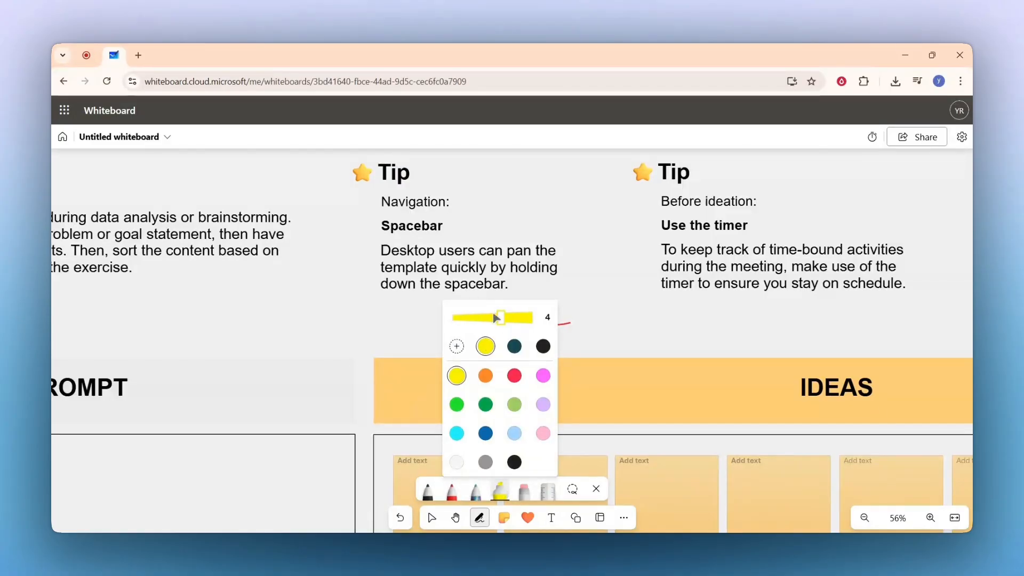
pyautogui.moveTo(494, 317); pyautogui.dragTo(475, 318)
pyautogui.click(526, 288)
pyautogui.moveTo(542, 278)
pyautogui.mouseDown()
pyautogui.moveTo(647, 361)
pyautogui.moveTo(733, 342)
pyautogui.mouseUp()
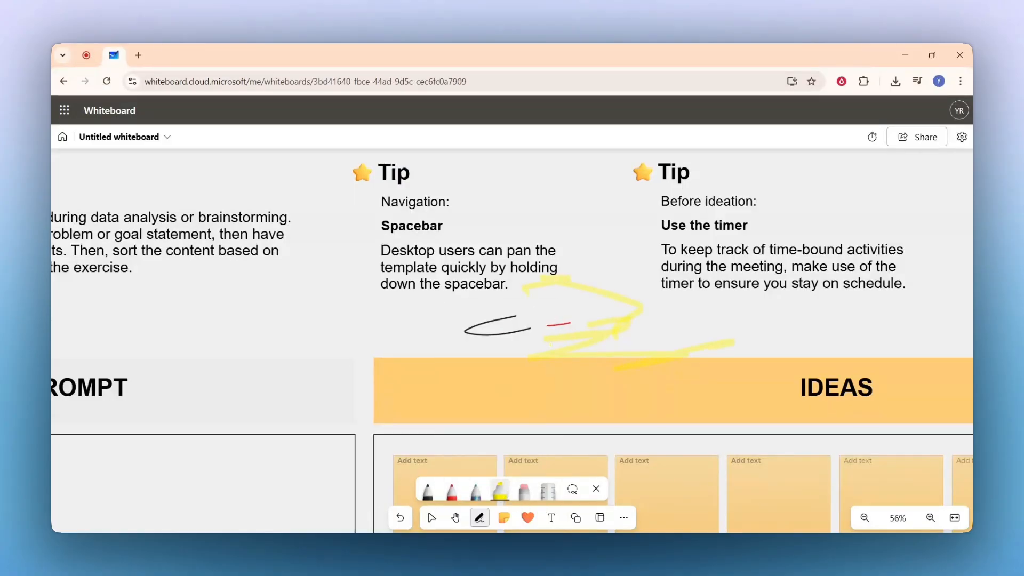
pyautogui.click(525, 497)
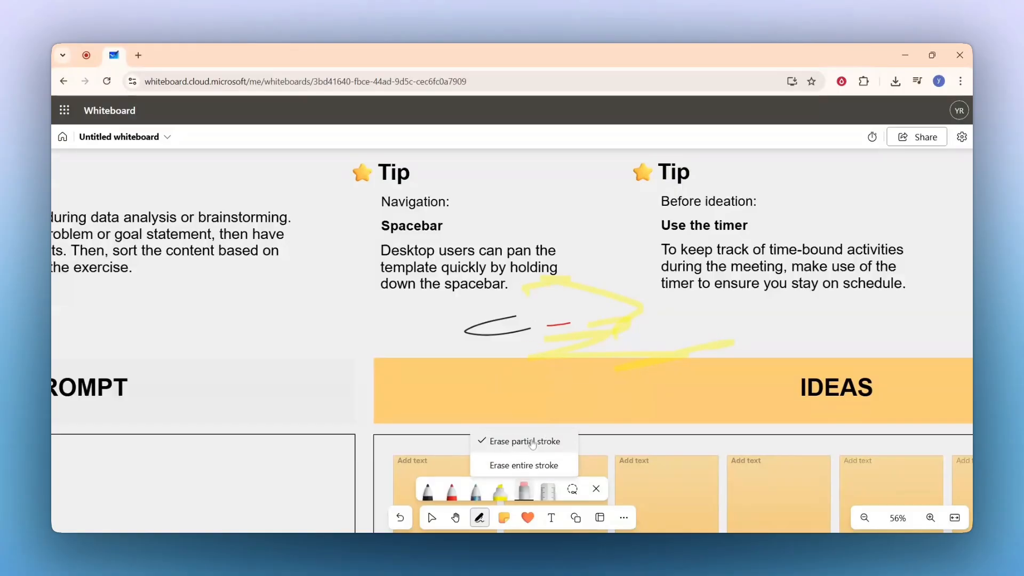
pyautogui.click(493, 323)
pyautogui.moveTo(491, 325)
pyautogui.mouseDown()
pyautogui.moveTo(544, 361)
pyautogui.moveTo(715, 302)
pyautogui.moveTo(557, 290)
pyautogui.mouseUp()
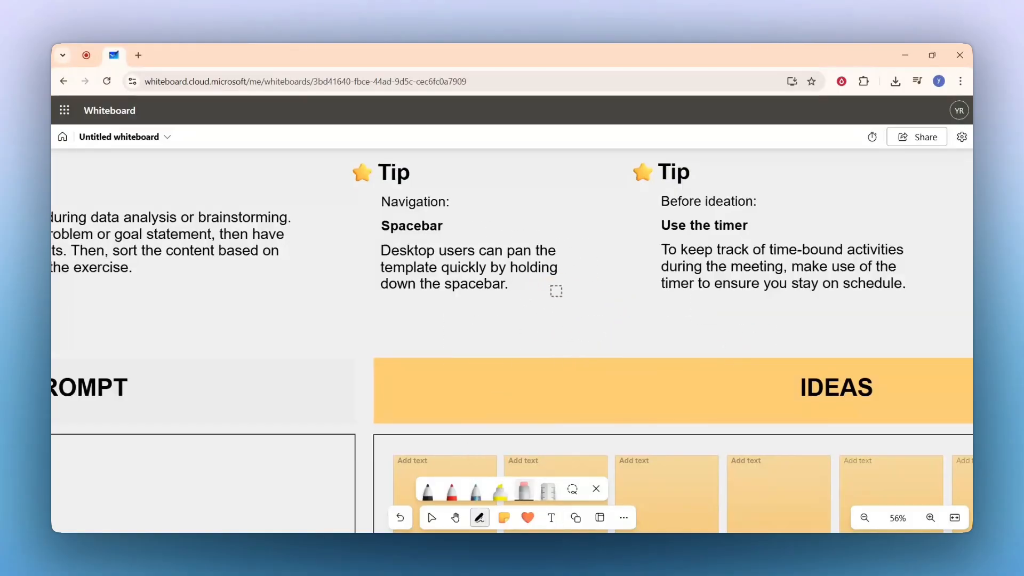
pyautogui.click(573, 489)
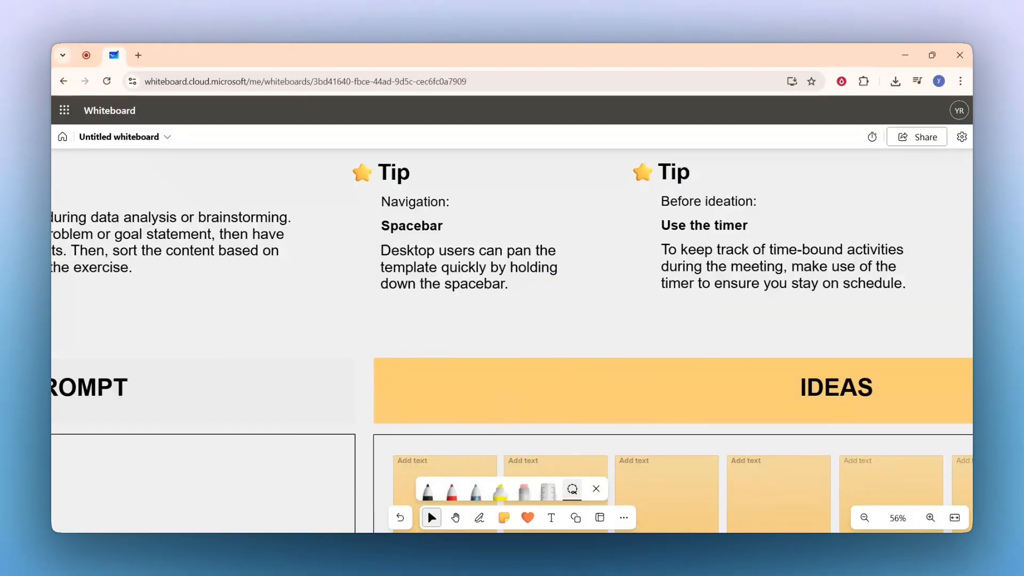
# Place a 2x3 grid of green sticky notes and mark each with a heart reaction.
pyautogui.click(504, 518)
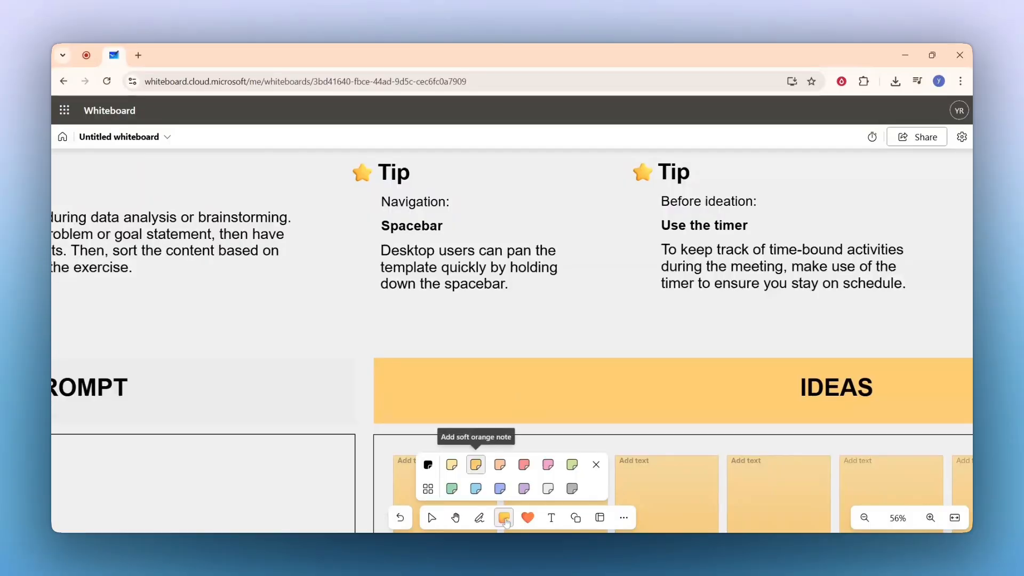
pyautogui.click(428, 489)
pyautogui.click(455, 494)
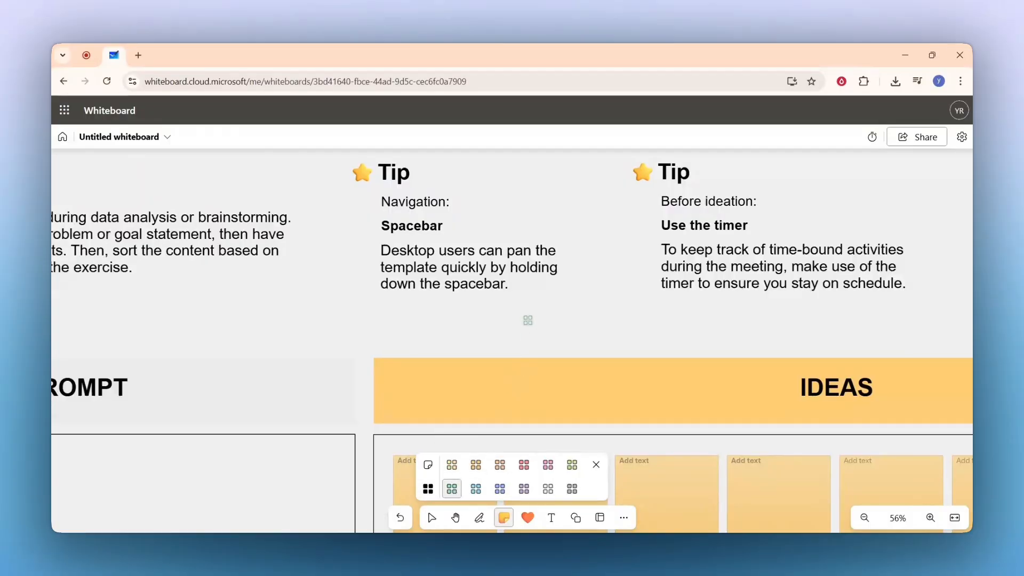
pyautogui.click(528, 318)
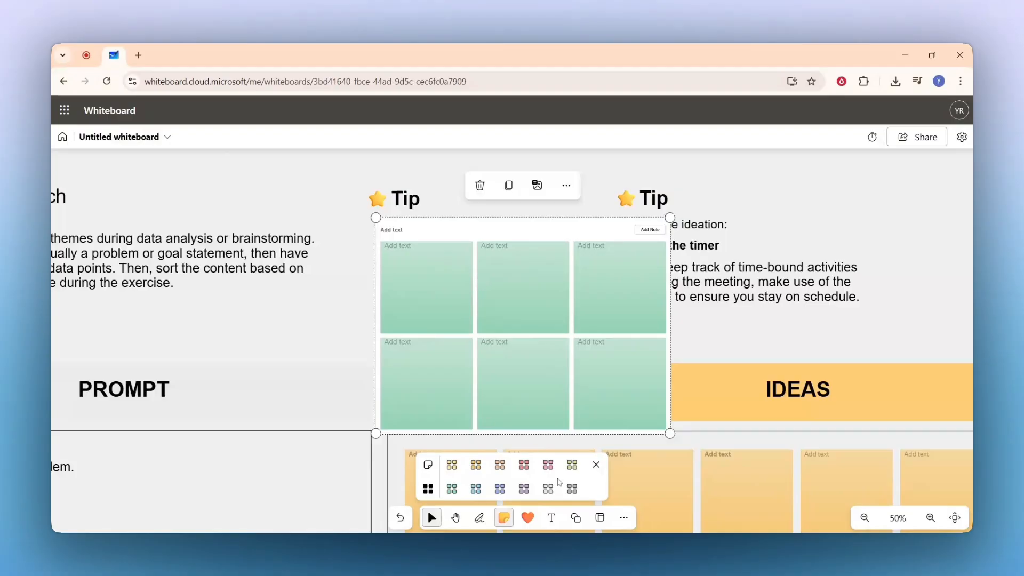
pyautogui.click(506, 520)
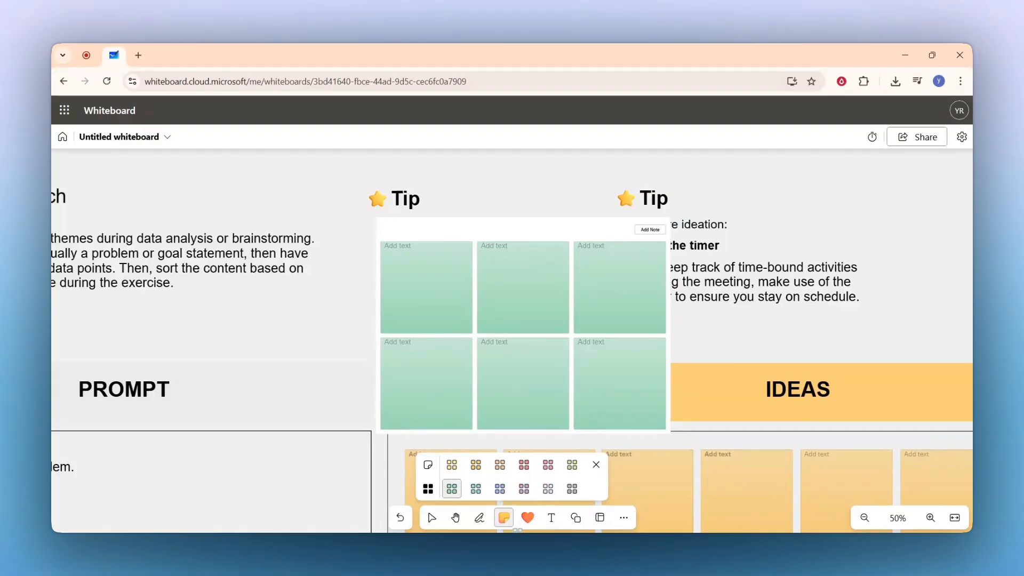
pyautogui.click(528, 517)
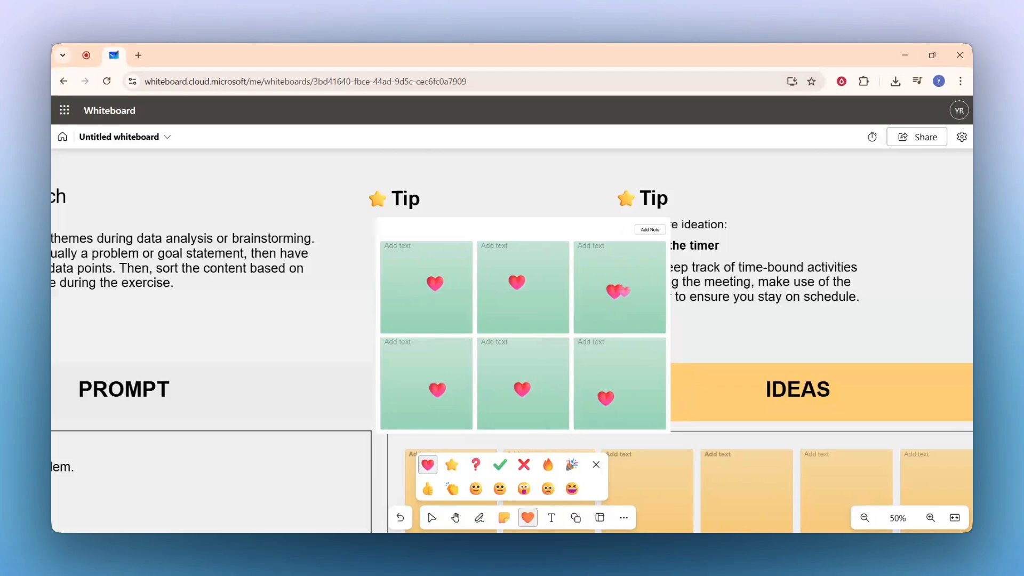
pyautogui.press('Escape')
# Add a text box reading 'sample' below the intro paragraph.
pyautogui.scroll(-1, 341, 363)
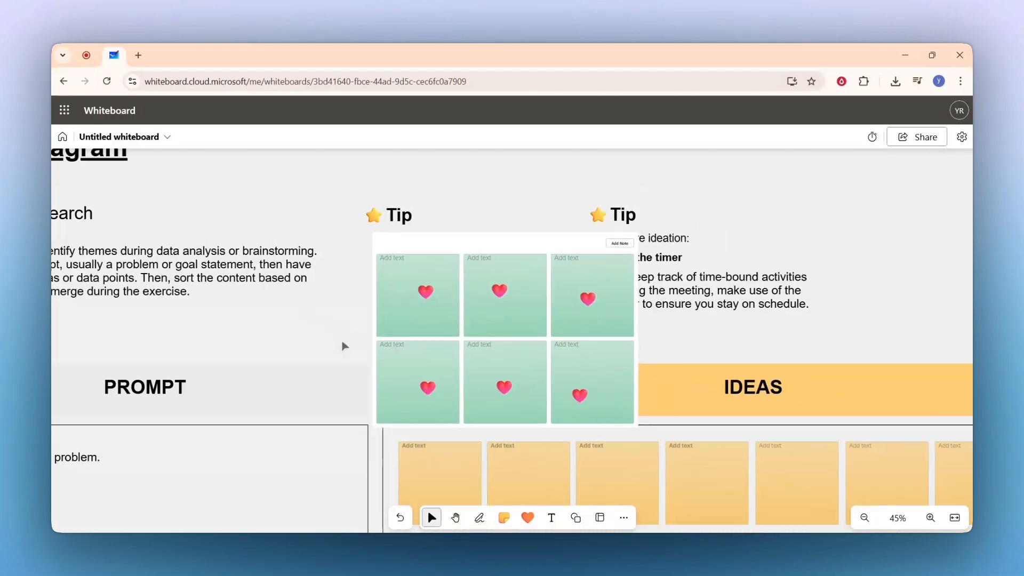
pyautogui.click(552, 517)
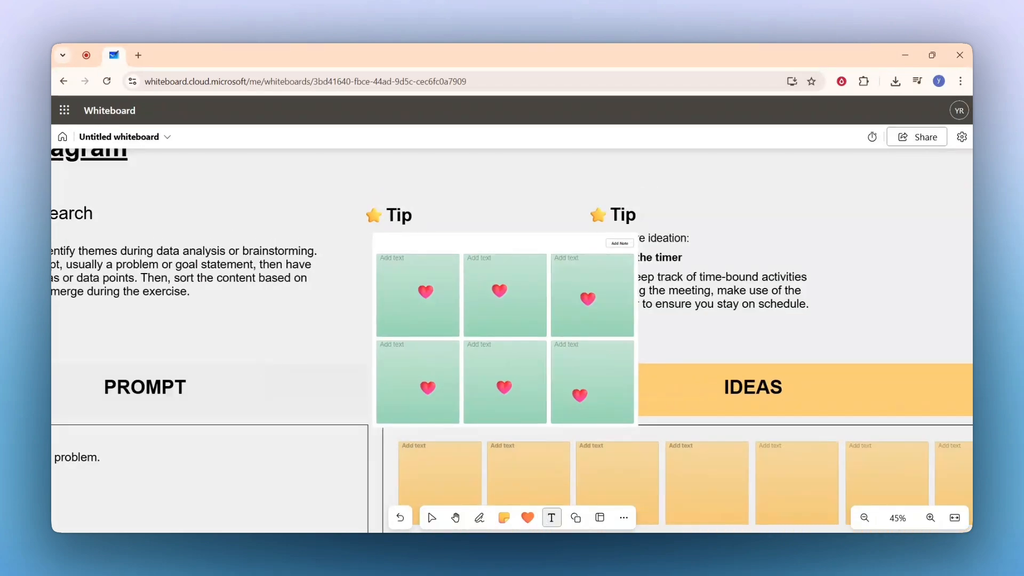
pyautogui.click(277, 326)
pyautogui.write('sample')
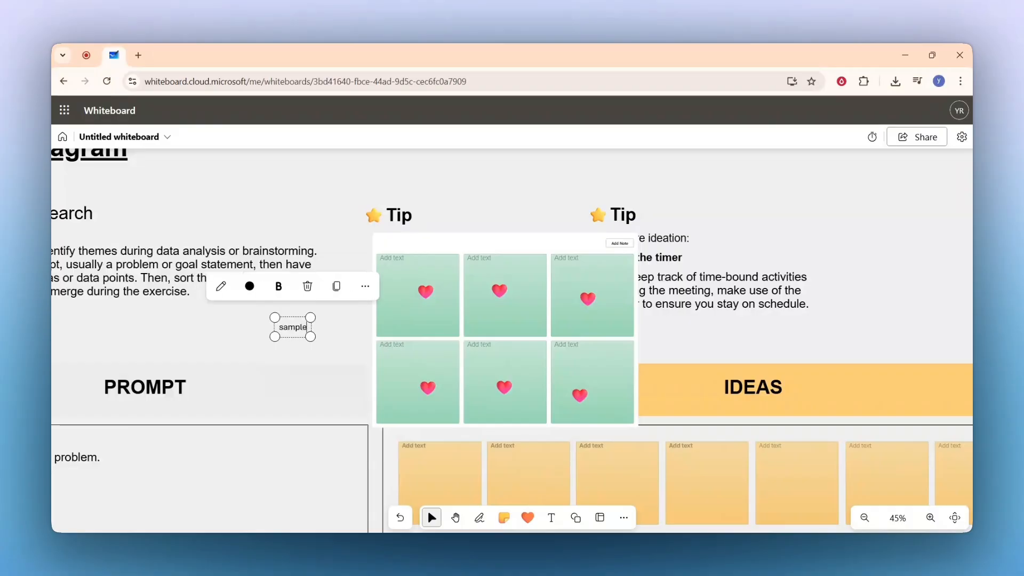
# Style the 'sample' text blue, italic and underlined.
pyautogui.click(250, 286)
pyautogui.click(264, 248)
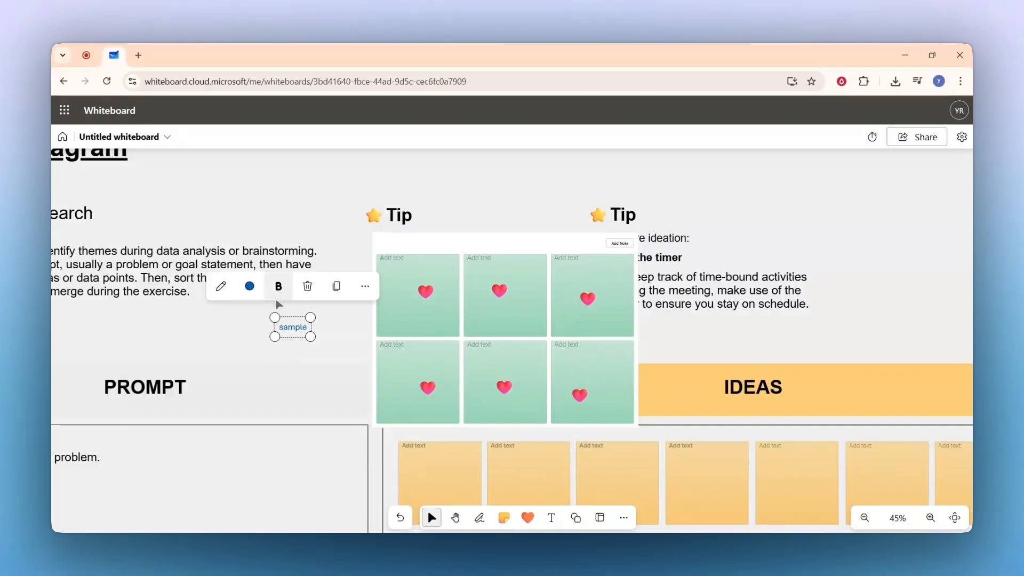
pyautogui.click(278, 285)
pyautogui.click(249, 257)
pyautogui.click(279, 257)
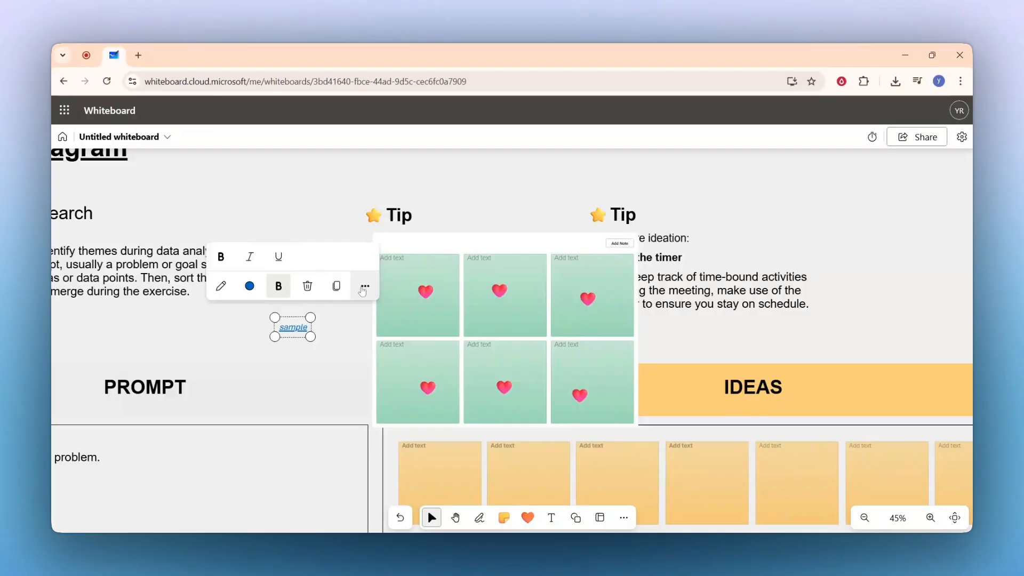
# Lock the 'sample' label in place.
pyautogui.click(363, 291)
pyautogui.click(363, 291)
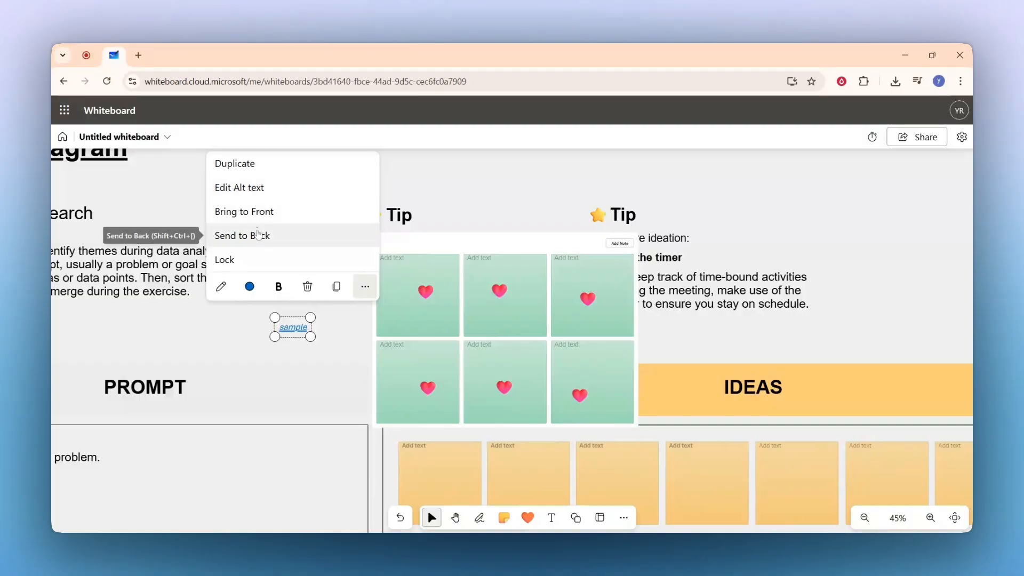
pyautogui.click(249, 260)
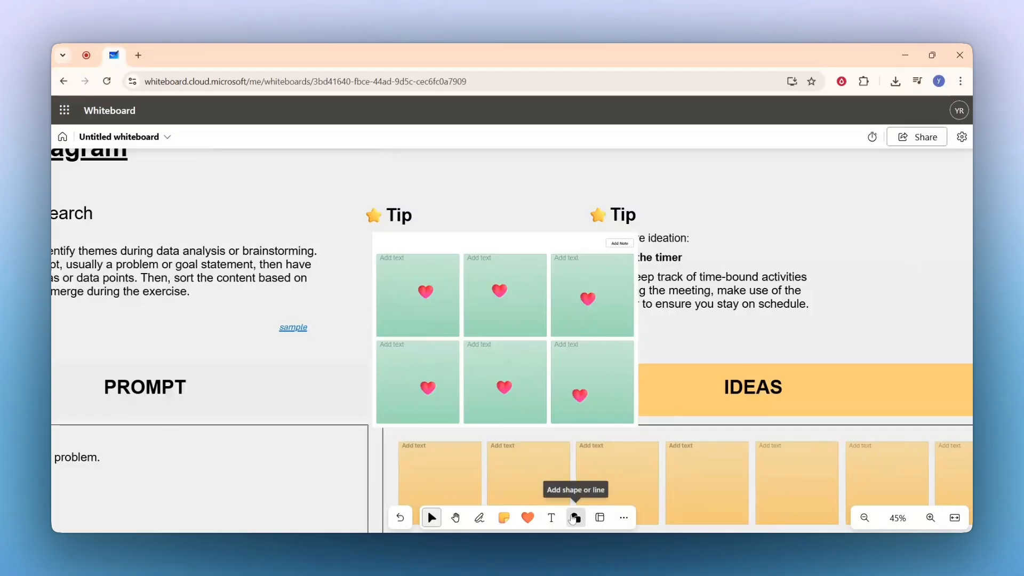
# Place a circle shape above the IDEAS heading and bring up the Templates gallery.
pyautogui.click(574, 518)
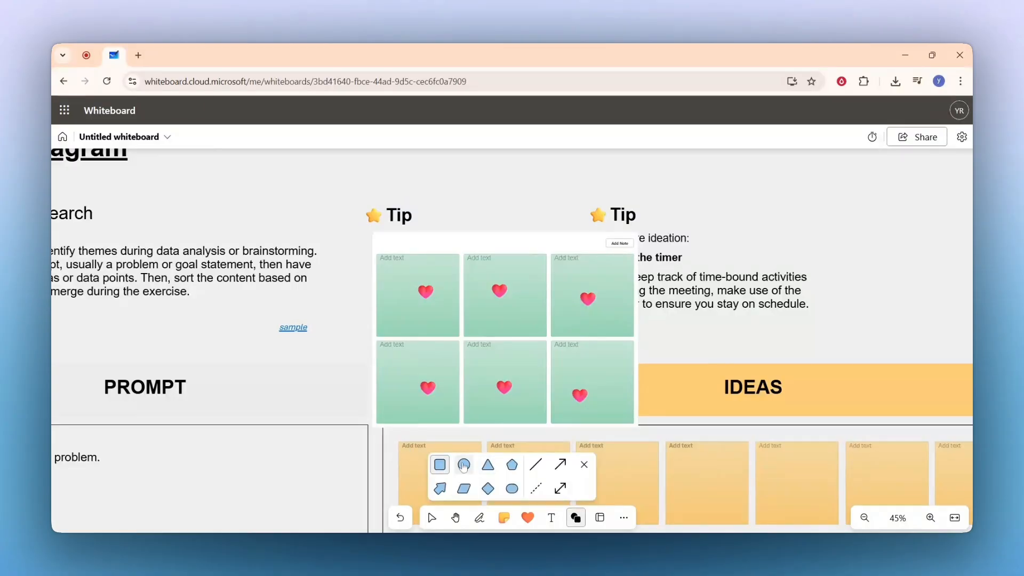
pyautogui.click(790, 215)
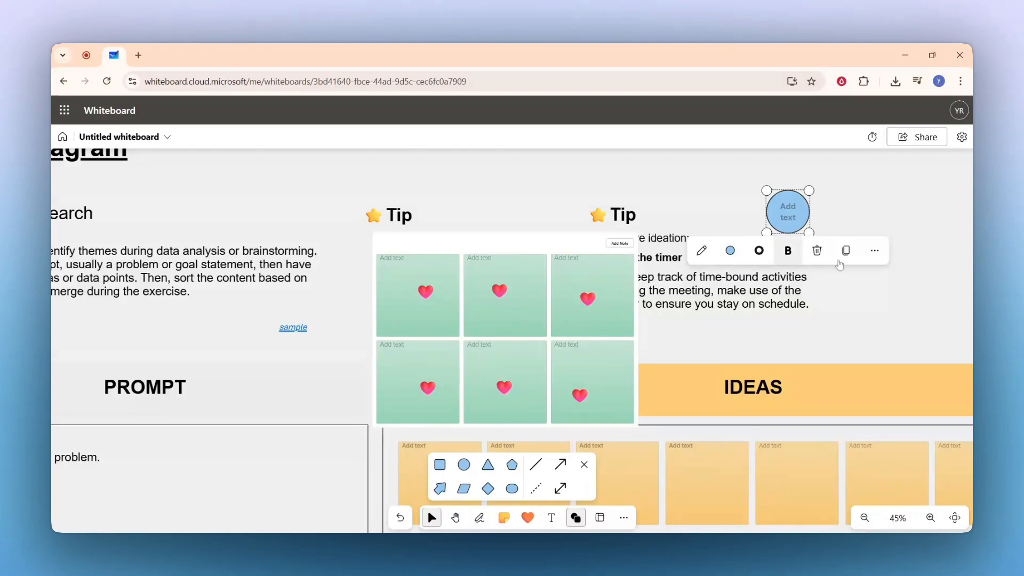
pyautogui.click(599, 518)
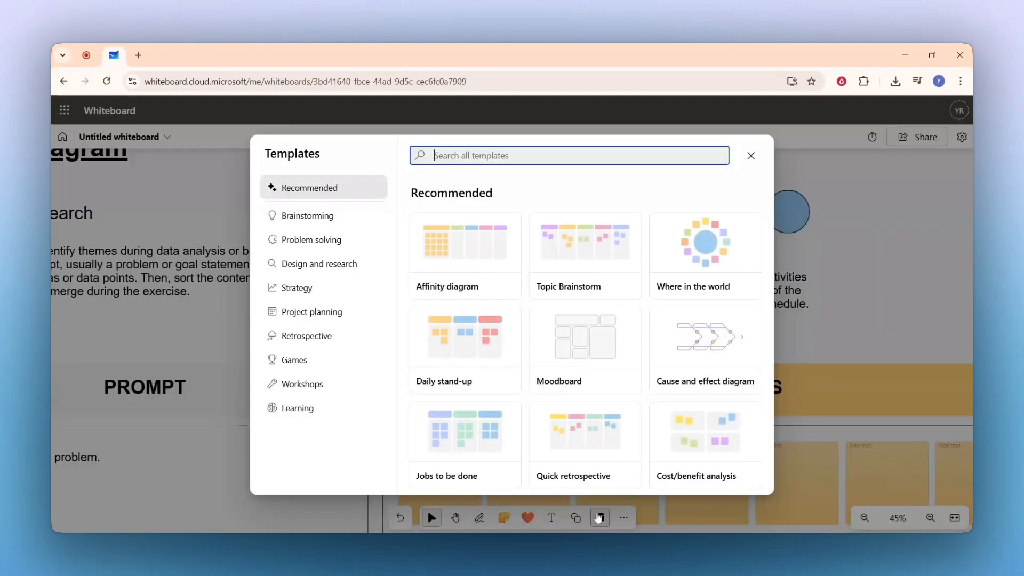
# Add the Where in the world games template to the board.
pyautogui.moveTo(547, 234)
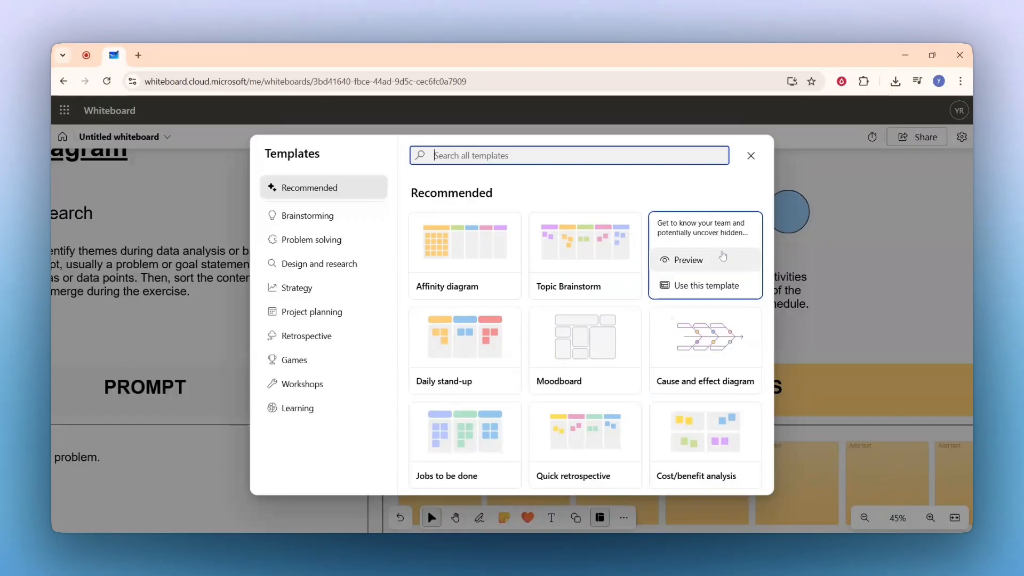
pyautogui.moveTo(683, 261)
pyautogui.click(683, 288)
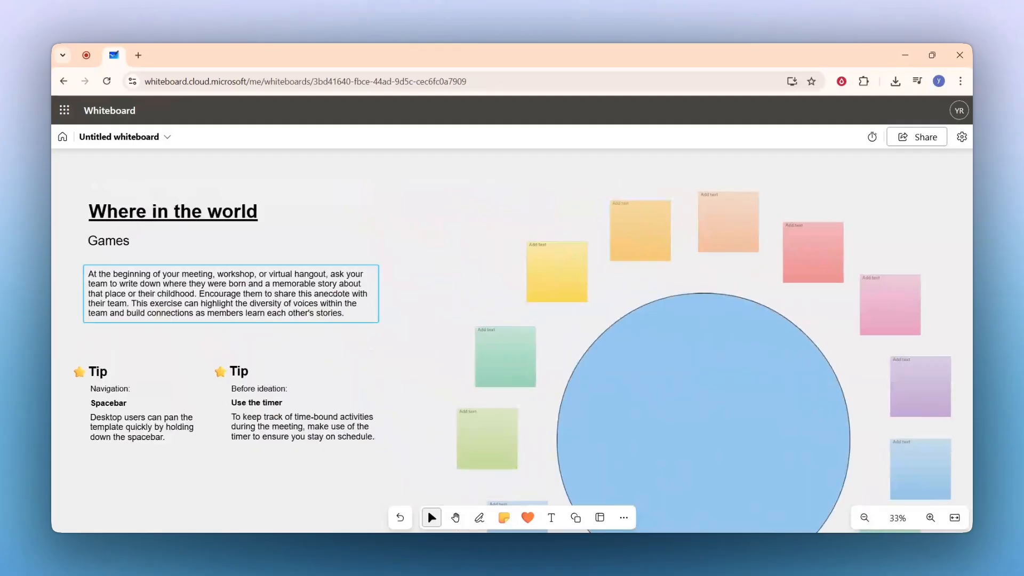
# Insert the VSHH logo image and move it onto the blue circle.
pyautogui.click(623, 517)
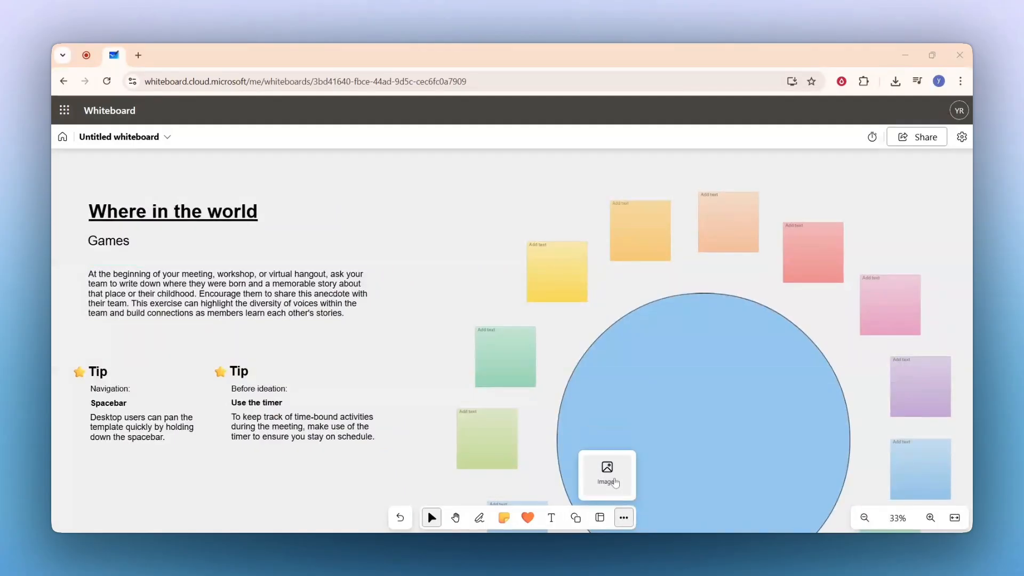
pyautogui.click(607, 472)
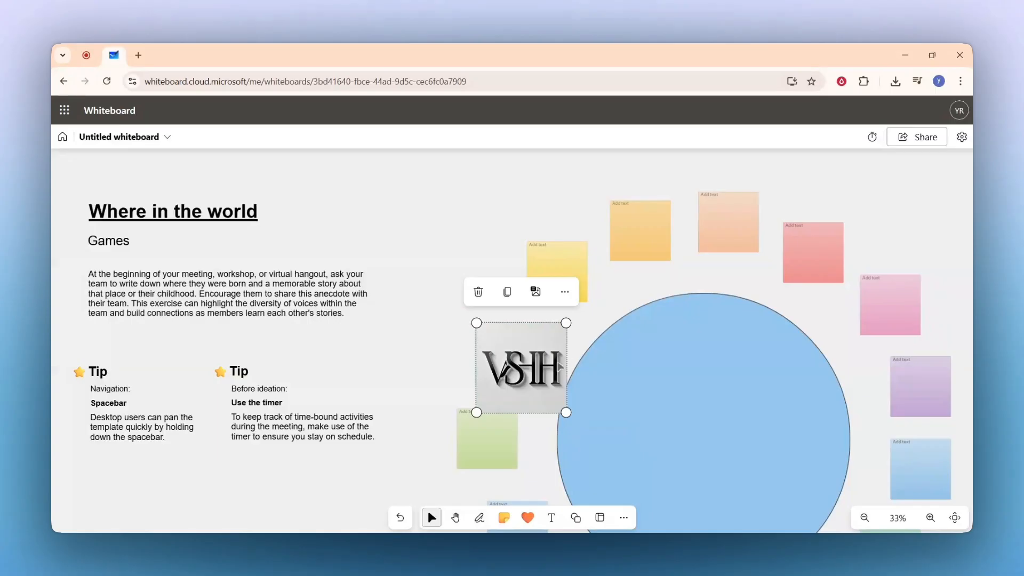
pyautogui.moveTo(558, 367); pyautogui.dragTo(748, 431)
pyautogui.scroll(-1, 748, 431)
pyautogui.scroll(-1, 797, 393)
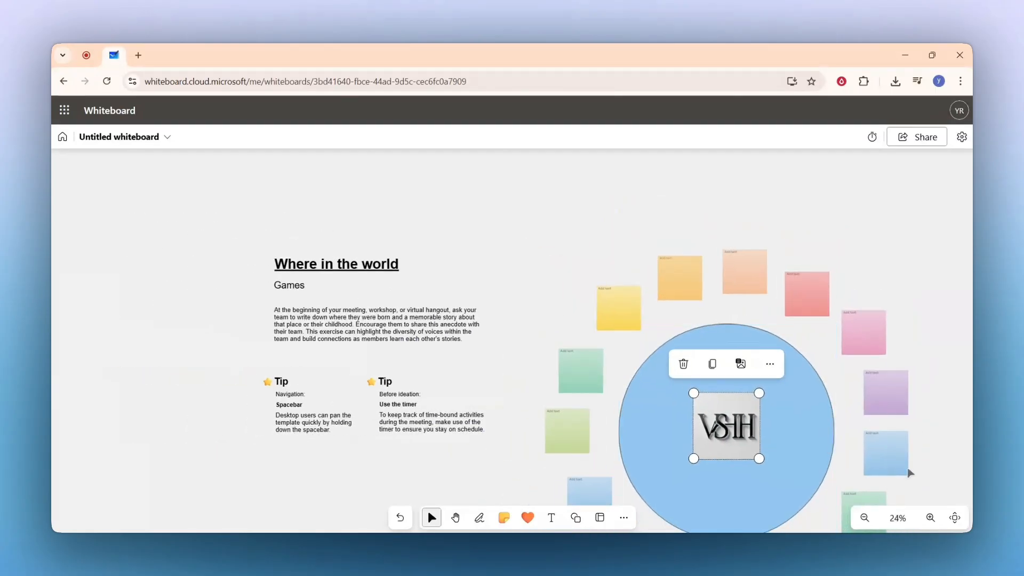
pyautogui.scroll(-1, 911, 473)
pyautogui.click(954, 518)
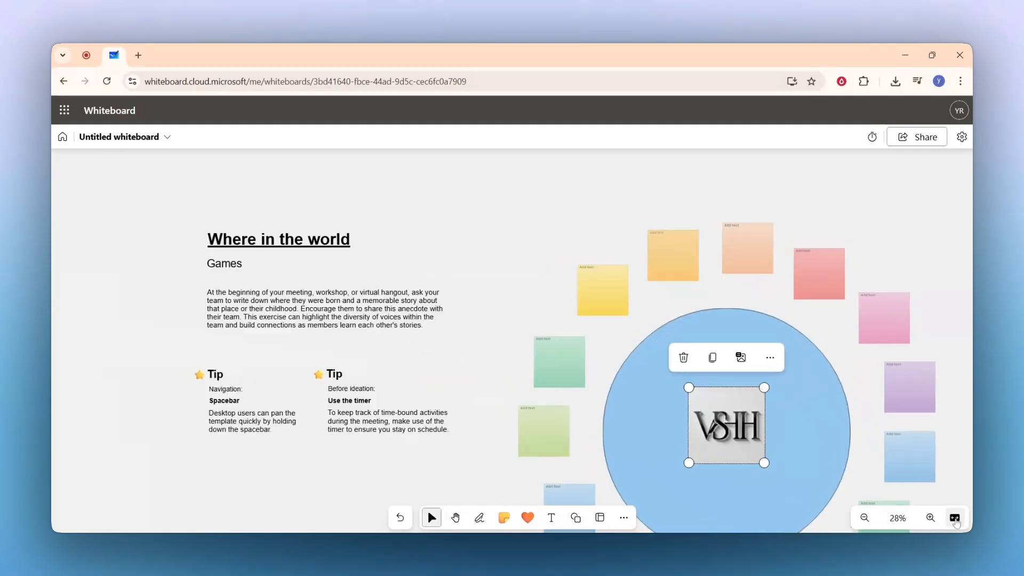
# Rename the board to 'sample'.
pyautogui.click(112, 139)
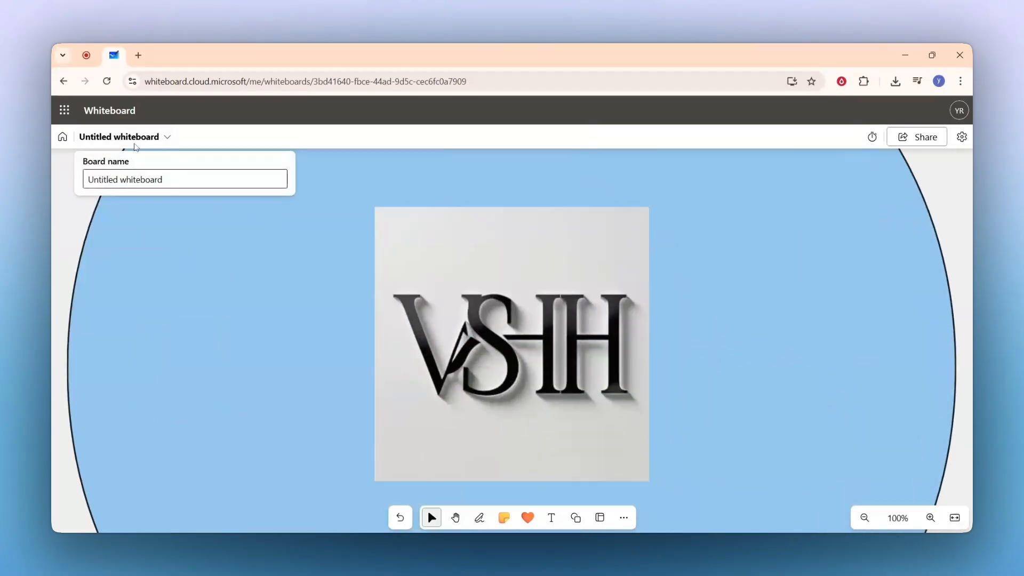
pyautogui.press('Tab')
pyautogui.write('sample')
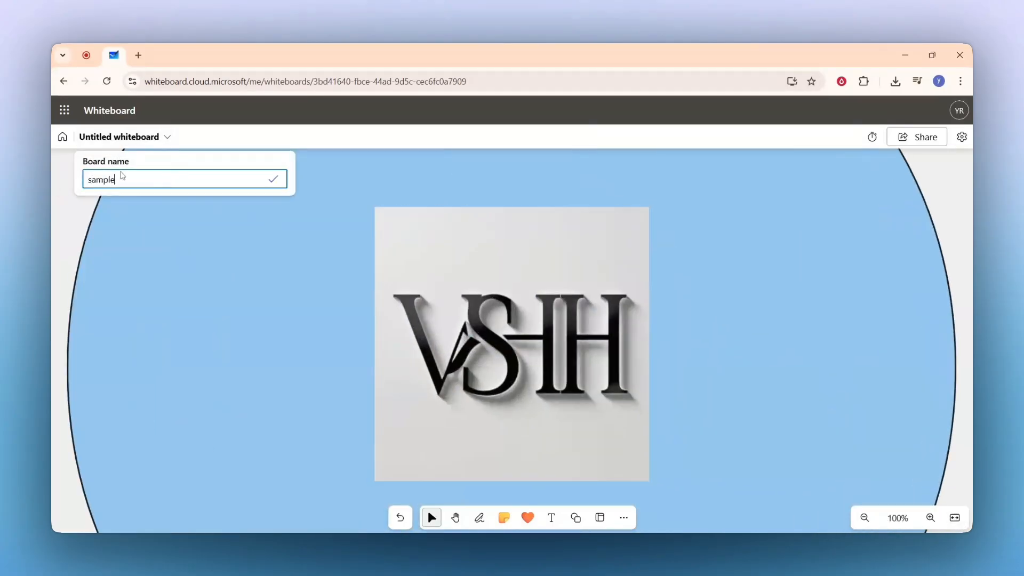
pyautogui.click(274, 187)
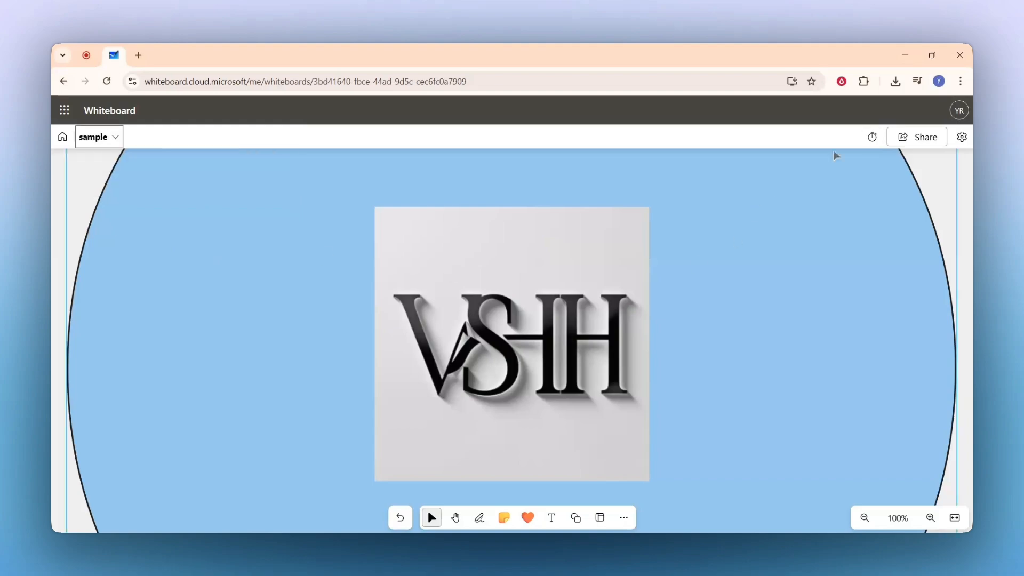
# Turn on the board's share link, copy it, and open it in a new browser tab.
pyautogui.click(917, 137)
pyautogui.click(950, 292)
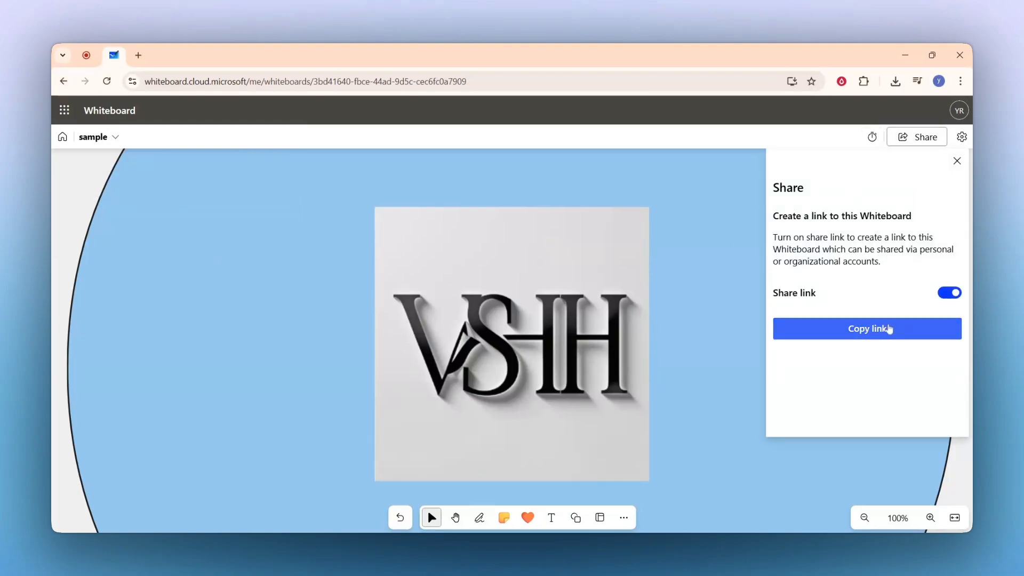
pyautogui.click(136, 60)
pyautogui.hotkey('ctrl', 'v')
pyautogui.press('Return')
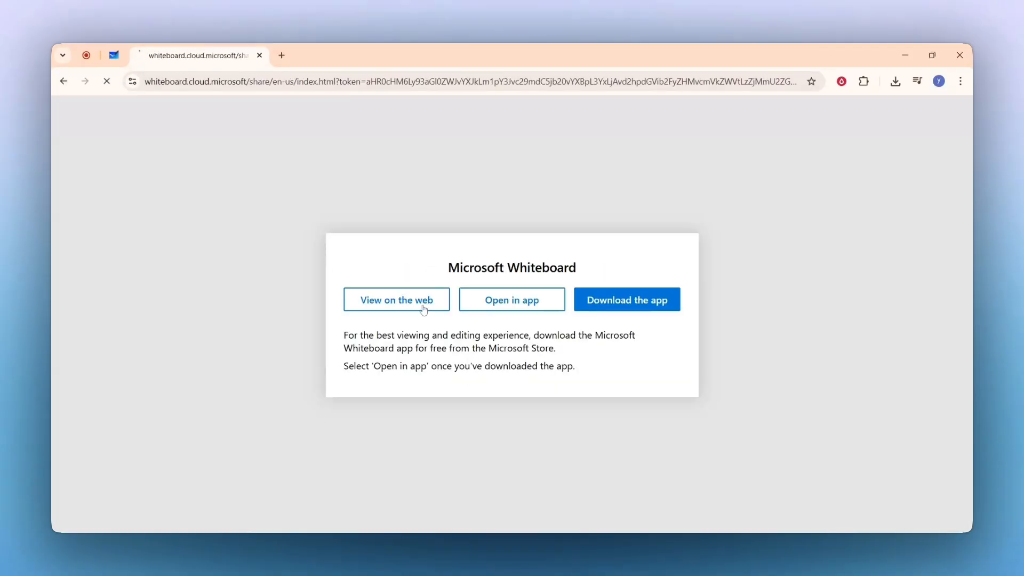
pyautogui.click(424, 310)
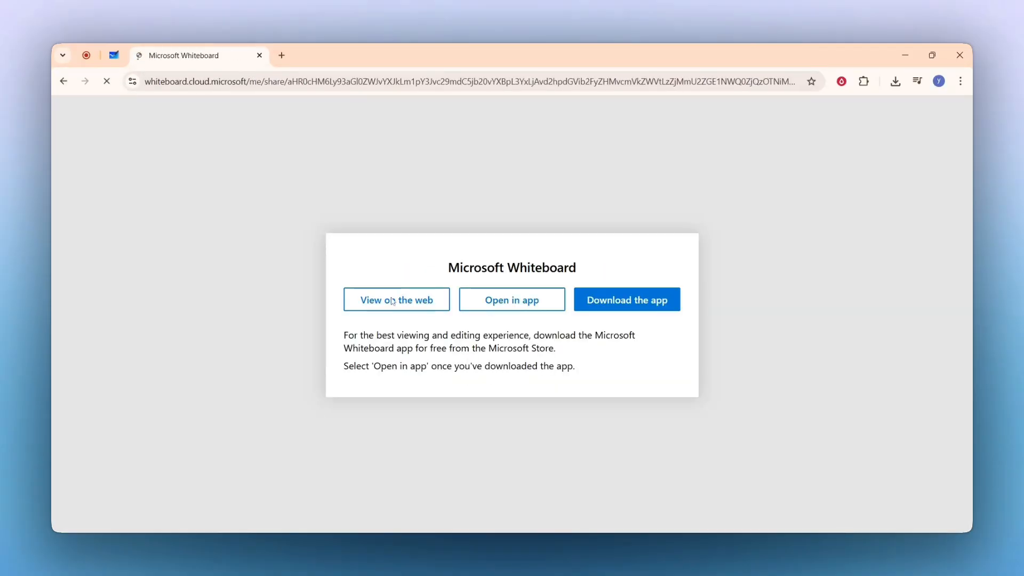